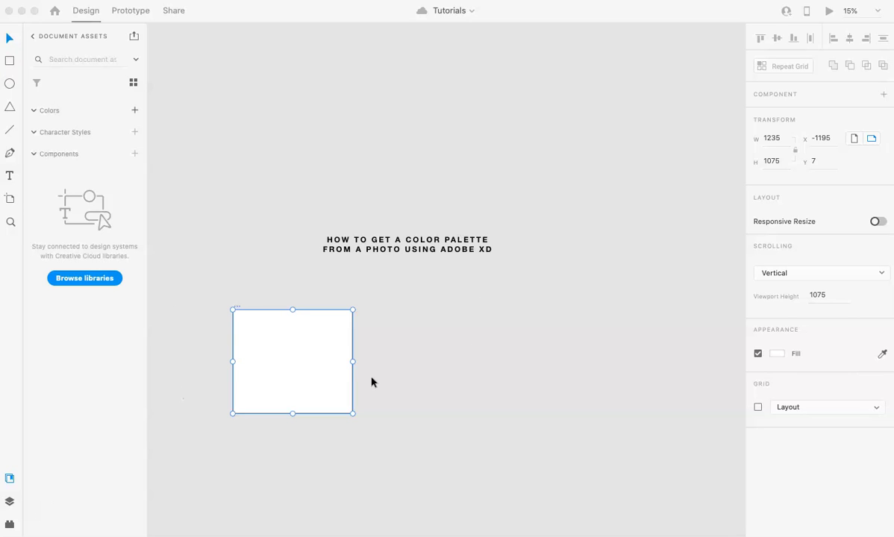
- Drag the sunsetoned photo from Downloads onto the canvas, clear of the artboard
{"action": "left_click", "coordinate": [654, 533]}
{"action": "left_click_drag", "start_coordinate": [651, 511], "coordinate": [550, 319]}
{"action": "left_click", "coordinate": [598, 375]}
{"action": "left_click", "coordinate": [582, 258]}
{"action": "left_click_drag", "start_coordinate": [586, 403], "coordinate": [187, 177]}
- Resize the still-life photo by its corner to 1430 × 1907
{"action": "scroll", "coordinate": [174, 101], "scroll_direction": "left", "scroll_amount": 2}
{"action": "scroll", "coordinate": [174, 101], "scroll_direction": "up", "scroll_amount": 1}
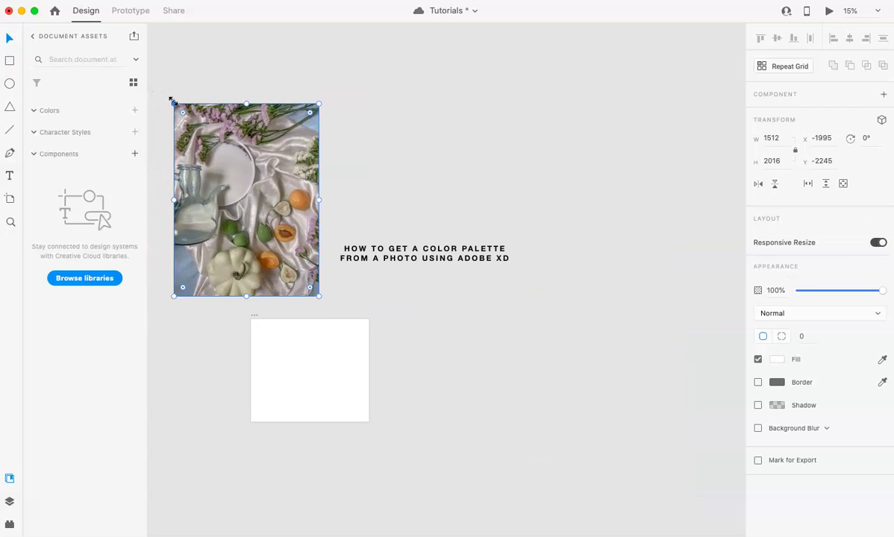
{"action": "scroll", "coordinate": [247, 184], "scroll_direction": "down", "scroll_amount": 2}
{"action": "left_click_drag", "start_coordinate": [229, 111], "coordinate": [590, 301]}
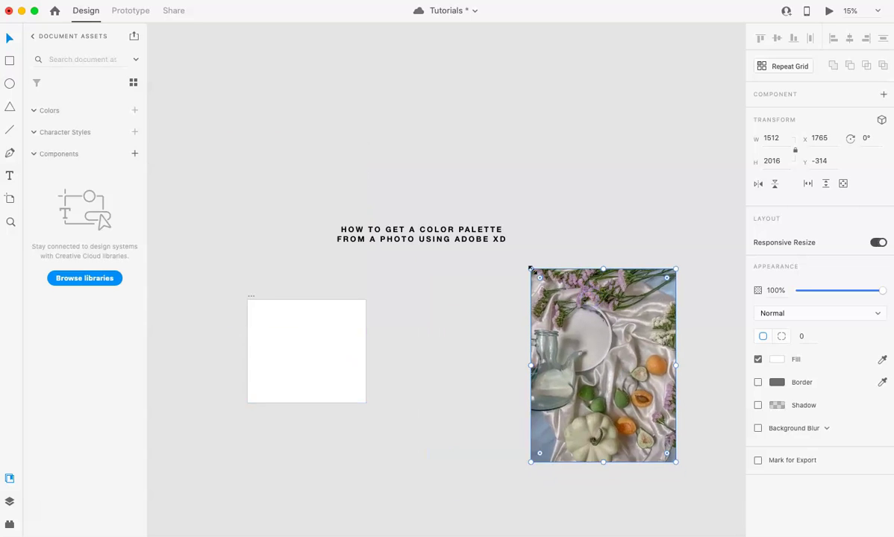
{"action": "mouse_move", "coordinate": [530, 269]}
{"action": "left_mouse_down"}
{"action": "mouse_move", "coordinate": [578, 325]}
{"action": "mouse_move", "coordinate": [536, 278]}
{"action": "left_mouse_up"}
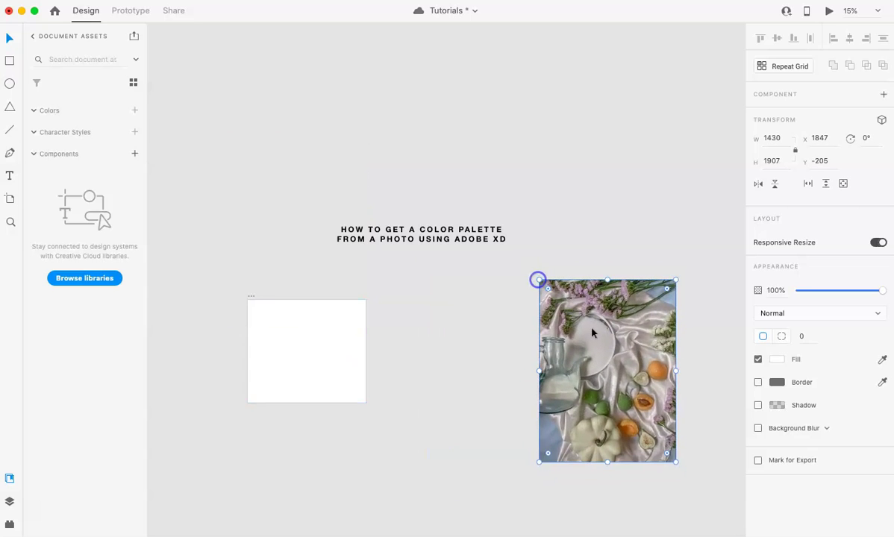
{"action": "left_click_drag", "start_coordinate": [594, 331], "coordinate": [450, 339]}
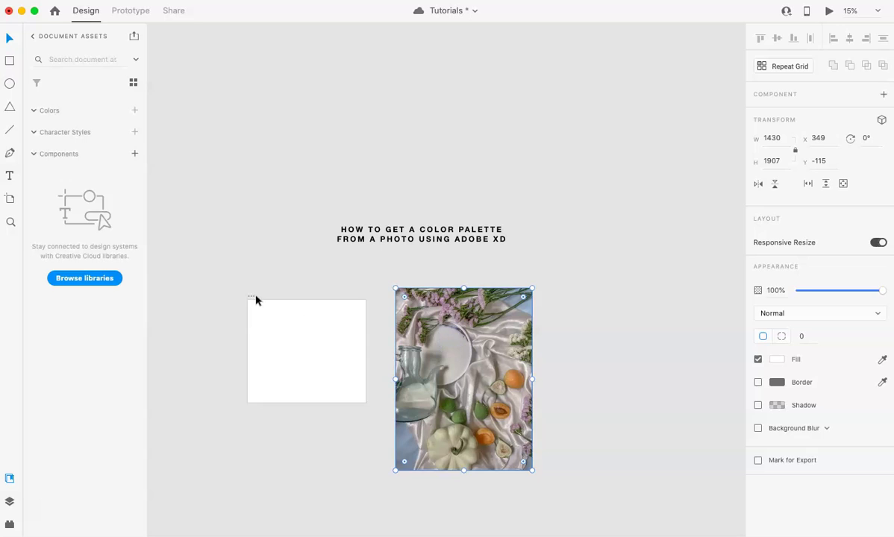
- Position the 1235 × 1075 artboard beside the photo under the title
{"action": "left_click_drag", "start_coordinate": [253, 296], "coordinate": [565, 271]}
{"action": "left_click_drag", "start_coordinate": [405, 300], "coordinate": [238, 280]}
{"action": "left_click", "coordinate": [650, 316]}
{"action": "left_click_drag", "start_coordinate": [571, 273], "coordinate": [405, 267]}
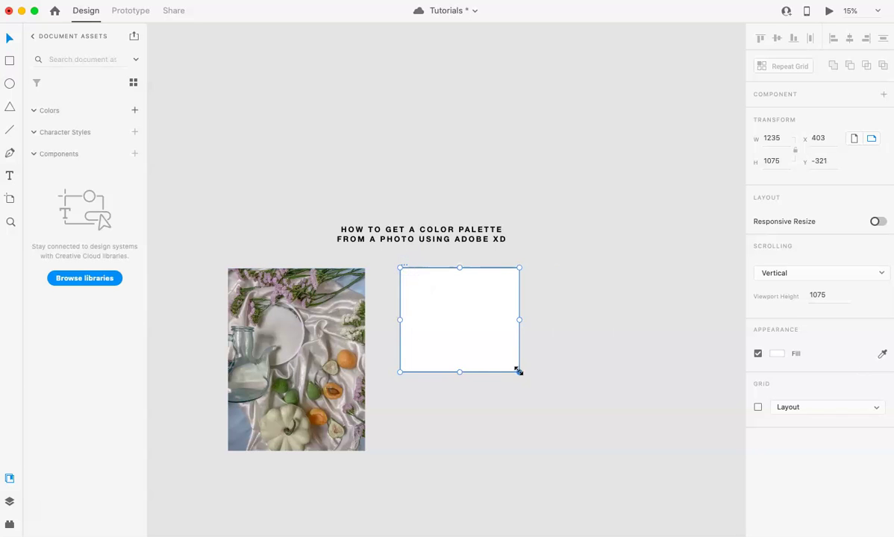
- Reshape the artboard by its edges into a wide landscape frame
{"action": "left_click_drag", "start_coordinate": [519, 370], "coordinate": [429, 293]}
{"action": "scroll", "coordinate": [429, 293], "scroll_direction": "up", "scroll_amount": 5}
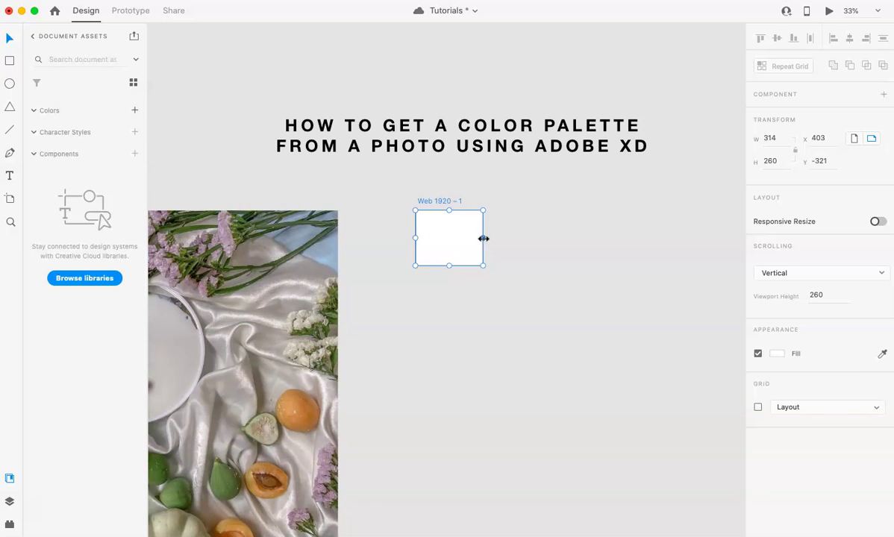
{"action": "left_click_drag", "start_coordinate": [483, 238], "coordinate": [692, 214]}
{"action": "left_click_drag", "start_coordinate": [553, 266], "coordinate": [568, 385]}
{"action": "left_click_drag", "start_coordinate": [404, 263], "coordinate": [405, 384]}
- Draw a 216 × 216 square and Alt-drag copies into two rows of three
{"action": "left_click", "coordinate": [10, 66]}
{"action": "left_click_drag", "start_coordinate": [425, 237], "coordinate": [470, 285]}
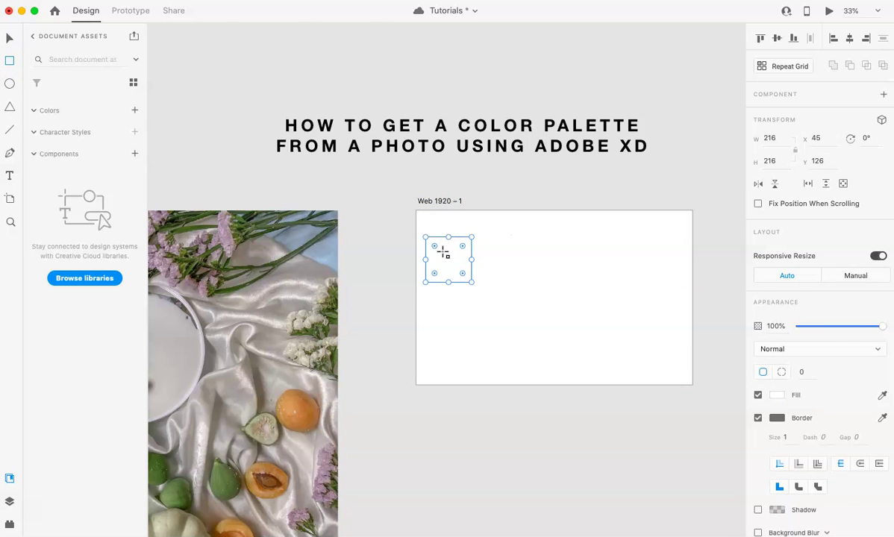
{"action": "left_click", "coordinate": [10, 38]}
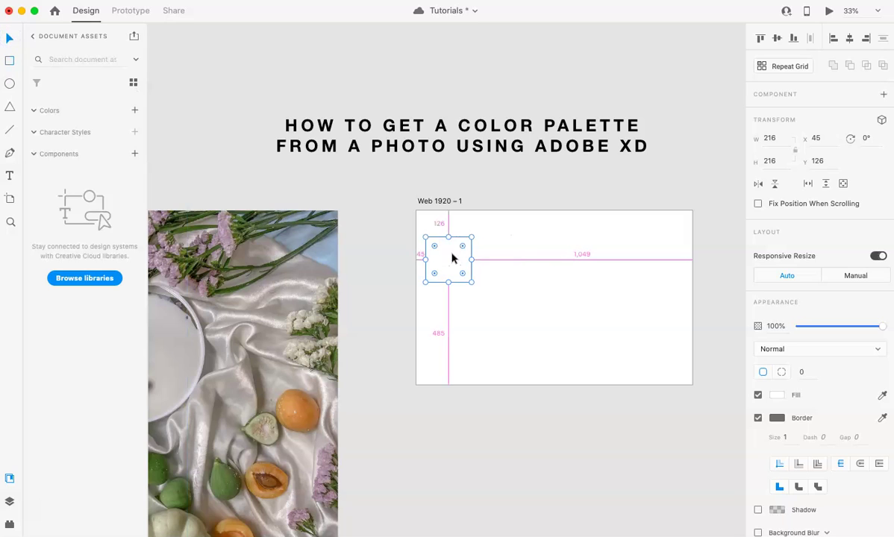
{"action": "left_click_drag", "start_coordinate": [451, 258], "coordinate": [508, 315]}
{"action": "left_click_drag", "start_coordinate": [622, 251], "coordinate": [565, 309]}
- Eyedrop the apricot's orange #DB995C into the top-left square and add it as a colour swatch
{"action": "left_click", "coordinate": [561, 186]}
{"action": "key", "text": "super+minus"}
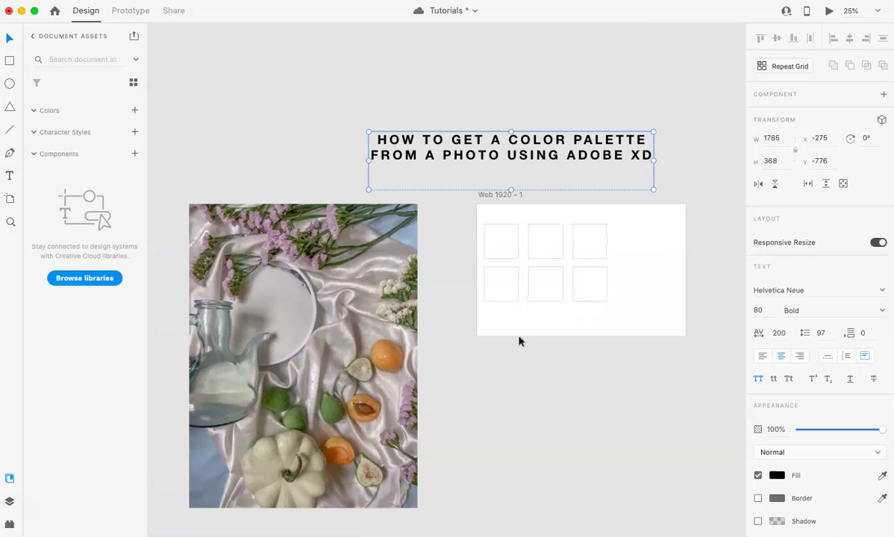
{"action": "left_click", "coordinate": [511, 253]}
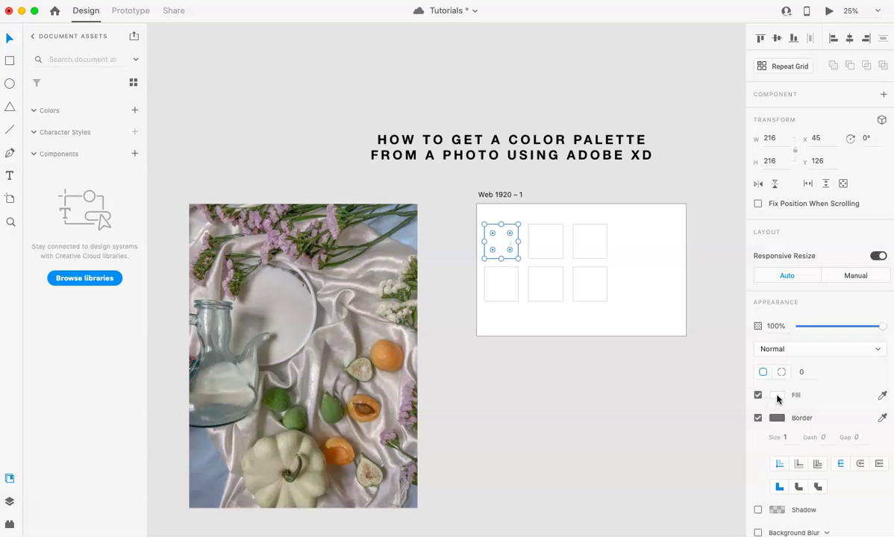
{"action": "left_click", "coordinate": [883, 396]}
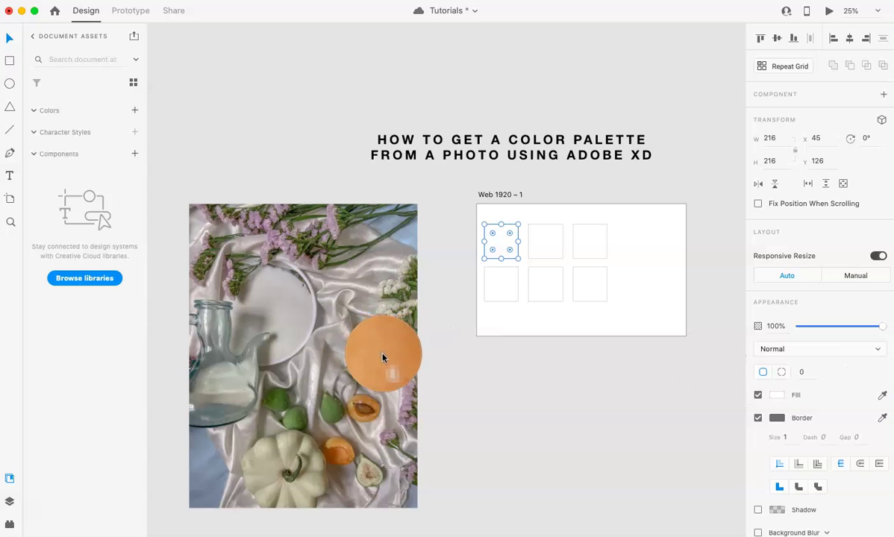
{"action": "left_click", "coordinate": [380, 354]}
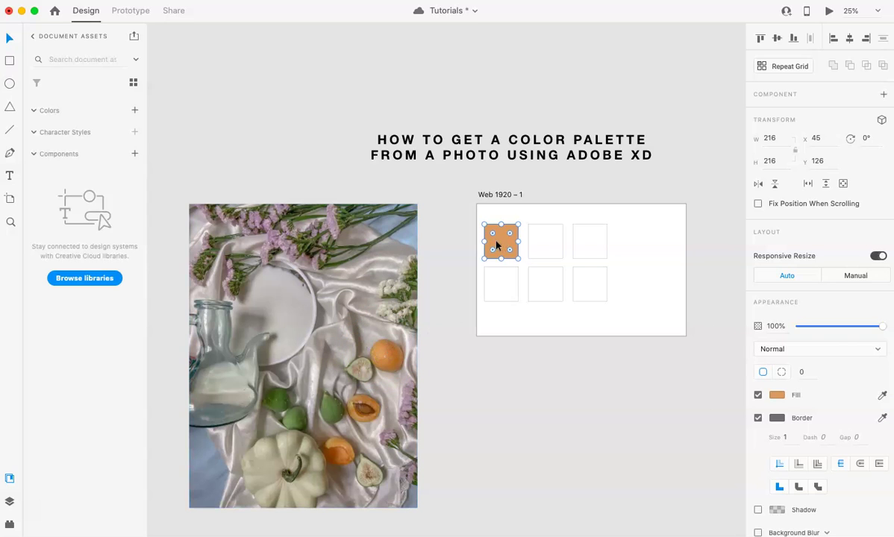
{"action": "left_click", "coordinate": [777, 395]}
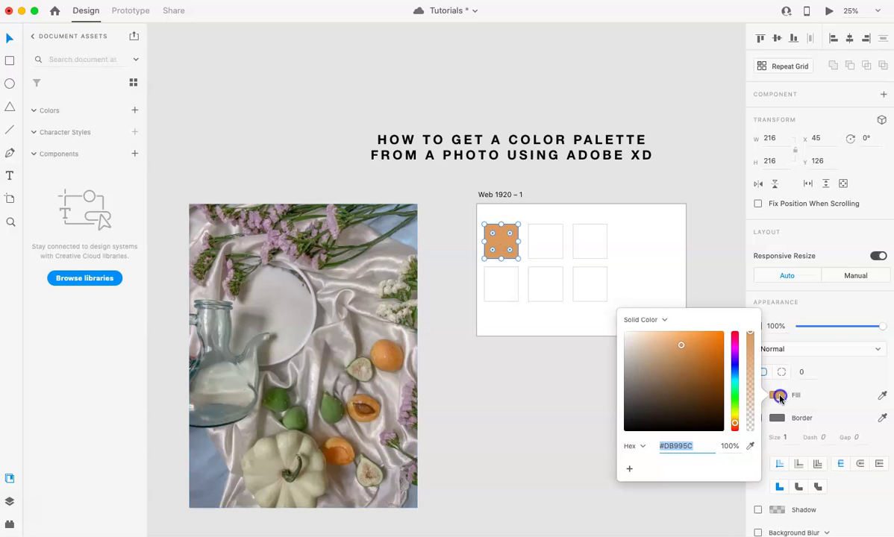
{"action": "left_click", "coordinate": [629, 470]}
- Sample the photo's blue-grey and the flowers' mauve into the second and third top squares
{"action": "left_click", "coordinate": [548, 249]}
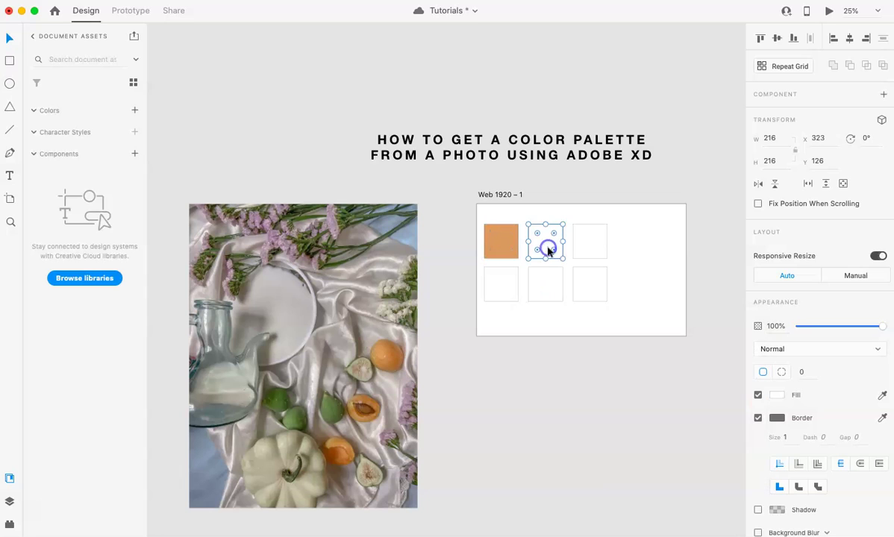
{"action": "left_click", "coordinate": [882, 395]}
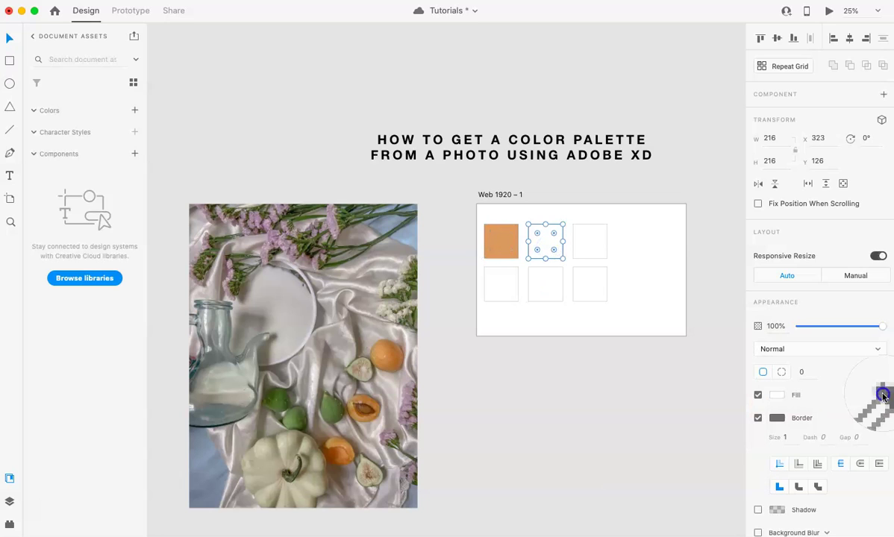
{"action": "left_click", "coordinate": [408, 238]}
{"action": "left_click", "coordinate": [586, 249]}
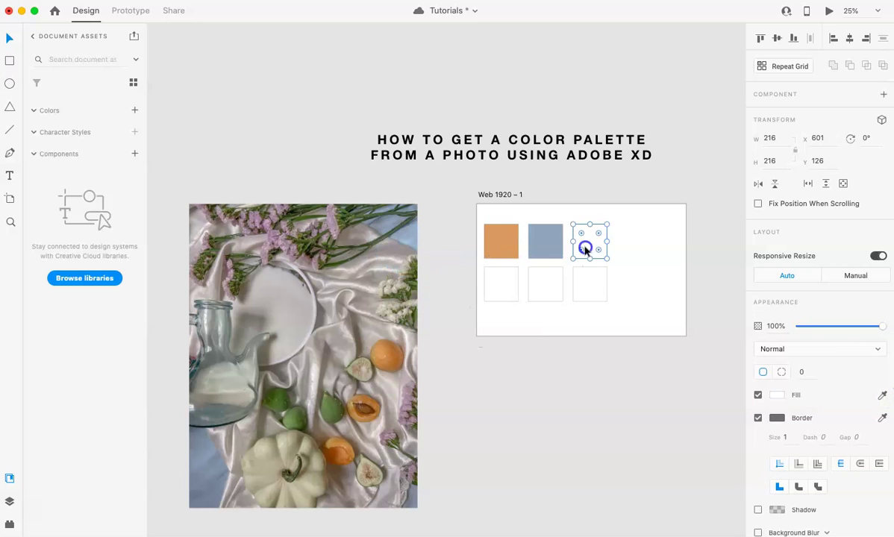
{"action": "left_click", "coordinate": [882, 396]}
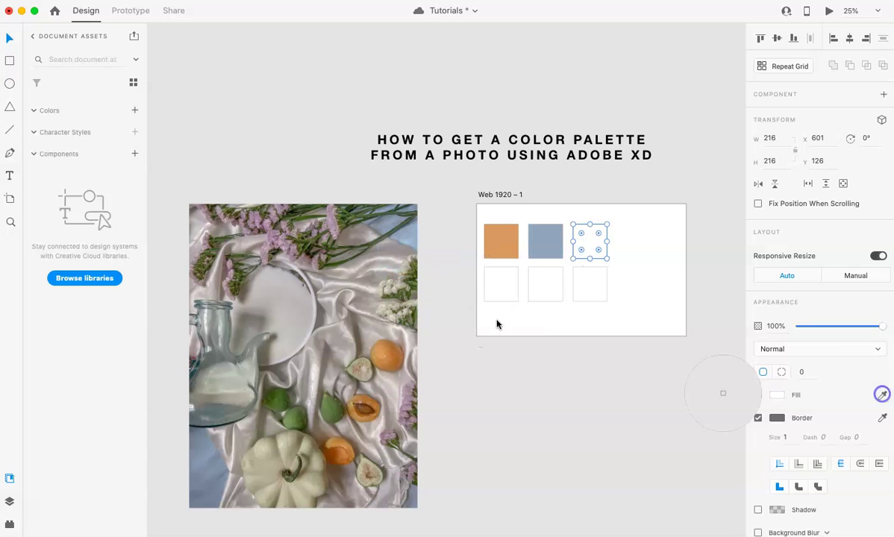
{"action": "left_click", "coordinate": [294, 251]}
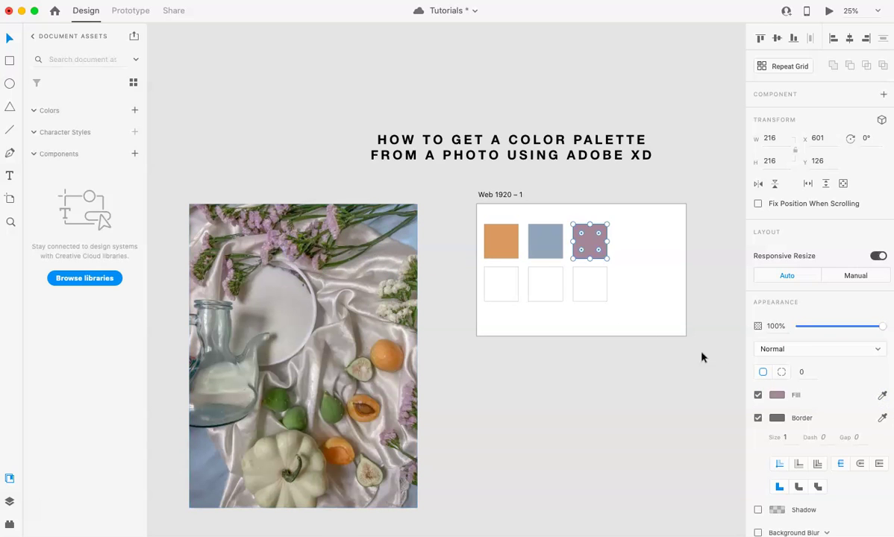
- Fill the bottom row with the fig's green, the apricot's brown and the plate's light grey
{"action": "left_click", "coordinate": [498, 282]}
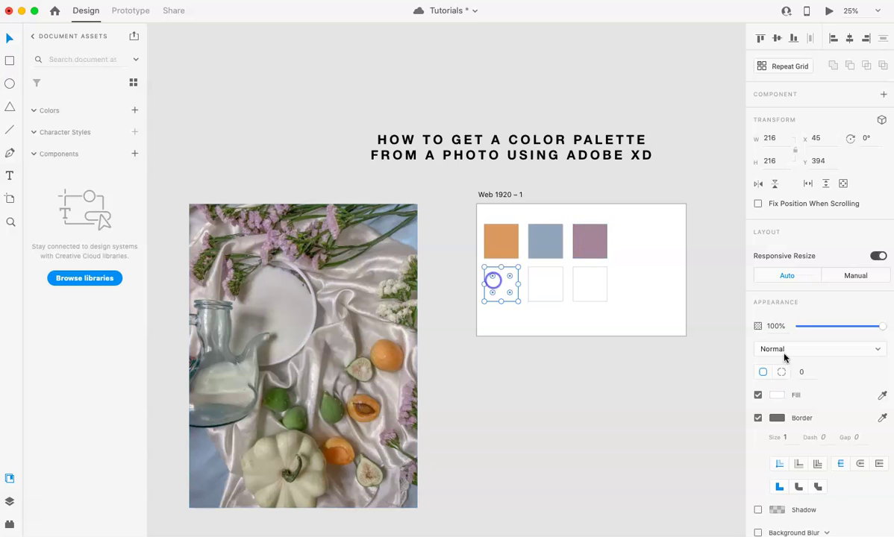
{"action": "left_click", "coordinate": [883, 396]}
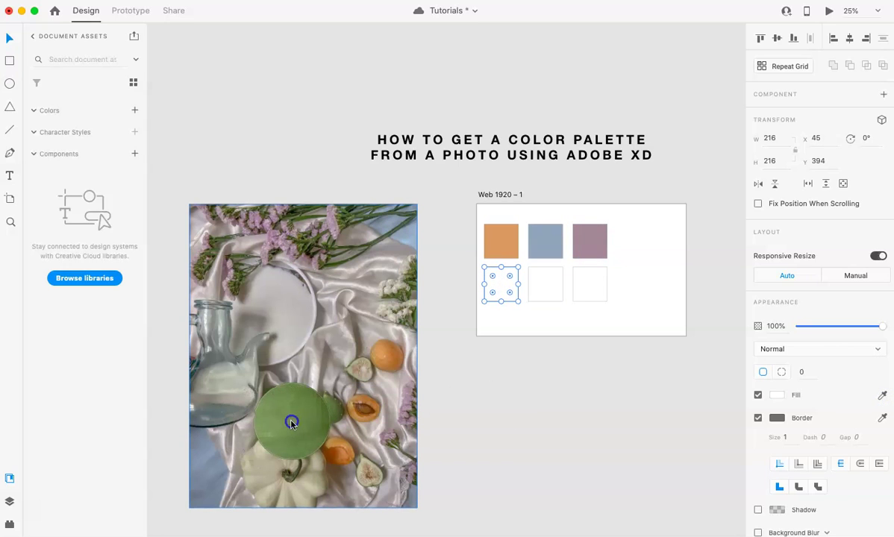
{"action": "left_click", "coordinate": [291, 423]}
{"action": "left_click", "coordinate": [546, 283]}
{"action": "left_click", "coordinate": [883, 396]}
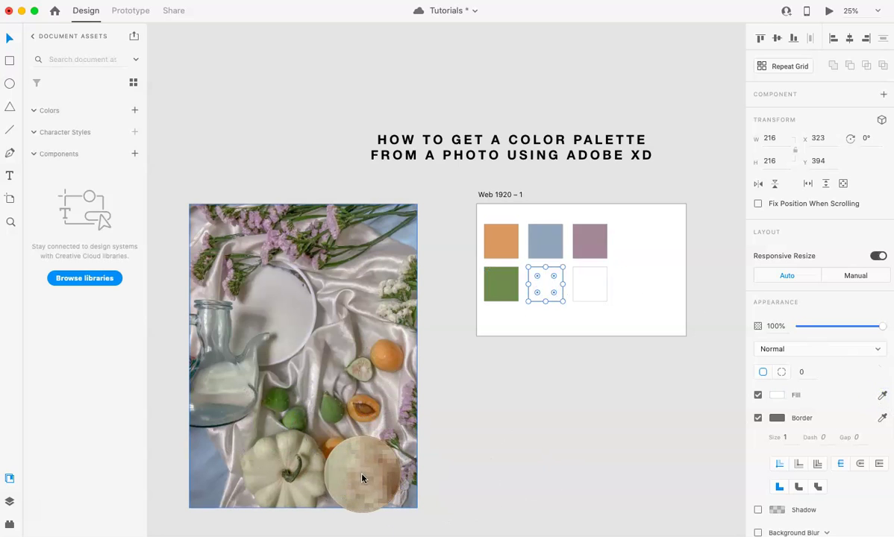
{"action": "left_click", "coordinate": [363, 478]}
{"action": "left_click", "coordinate": [587, 288]}
{"action": "left_click", "coordinate": [881, 397]}
{"action": "left_click", "coordinate": [255, 475]}
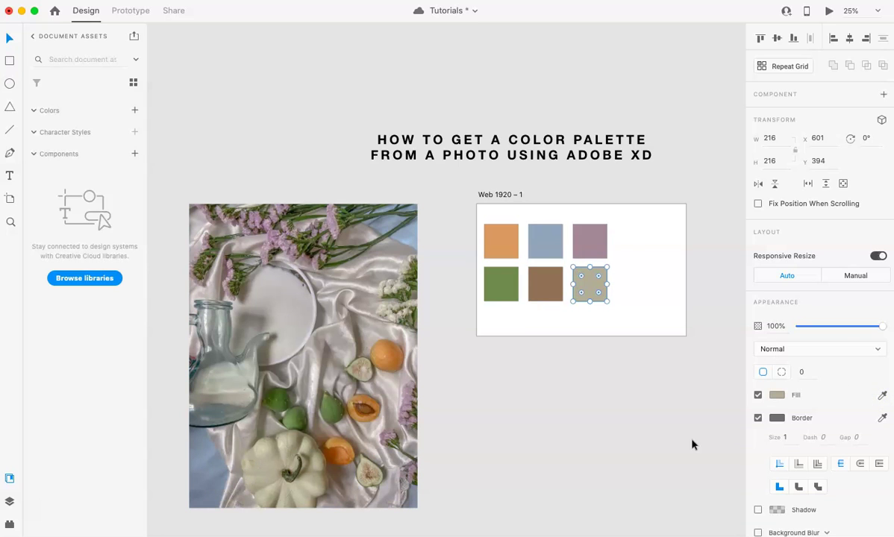
{"action": "left_click", "coordinate": [882, 396]}
{"action": "left_click", "coordinate": [269, 301]}
{"action": "left_click", "coordinate": [625, 393]}
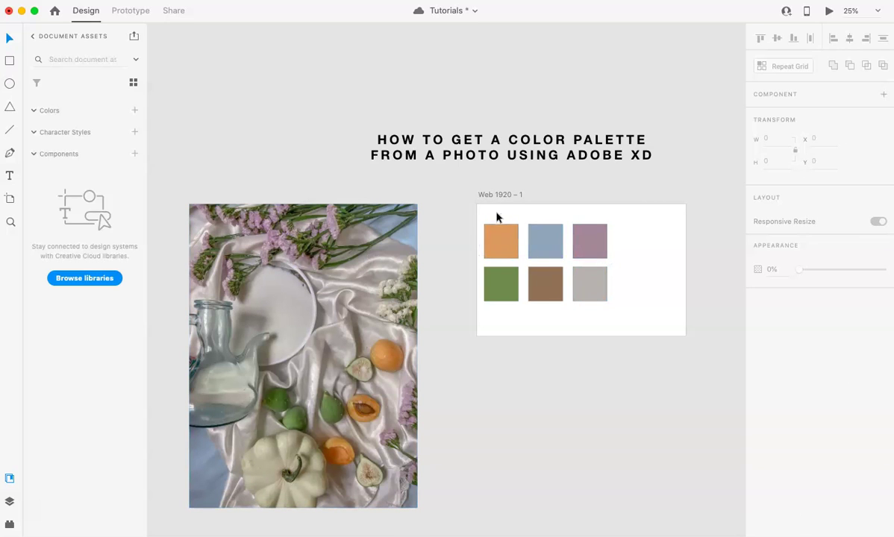
- Lighten the mauve swatch's fill to #B29AA8
{"action": "left_click", "coordinate": [542, 246]}
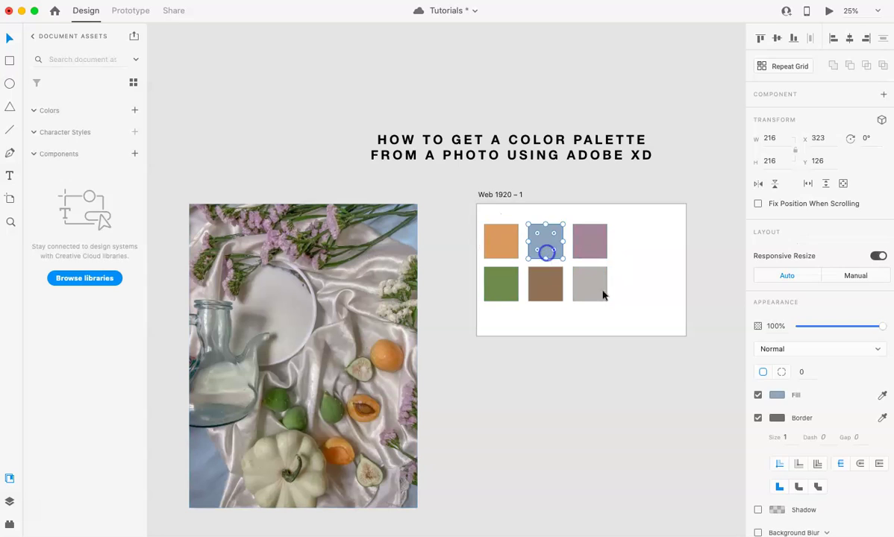
{"action": "left_click", "coordinate": [775, 396]}
{"action": "left_click", "coordinate": [602, 247]}
{"action": "left_click", "coordinate": [776, 394]}
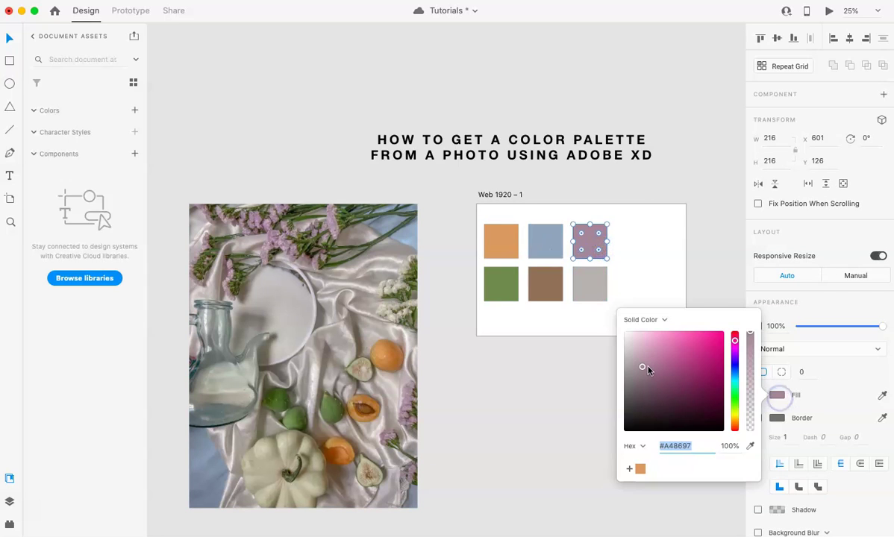
{"action": "left_click_drag", "start_coordinate": [643, 371], "coordinate": [636, 362]}
{"action": "left_click", "coordinate": [577, 371]}
- Marquee-select all six swatches and move them to the artboard's centre
{"action": "left_click_drag", "start_coordinate": [483, 218], "coordinate": [616, 314]}
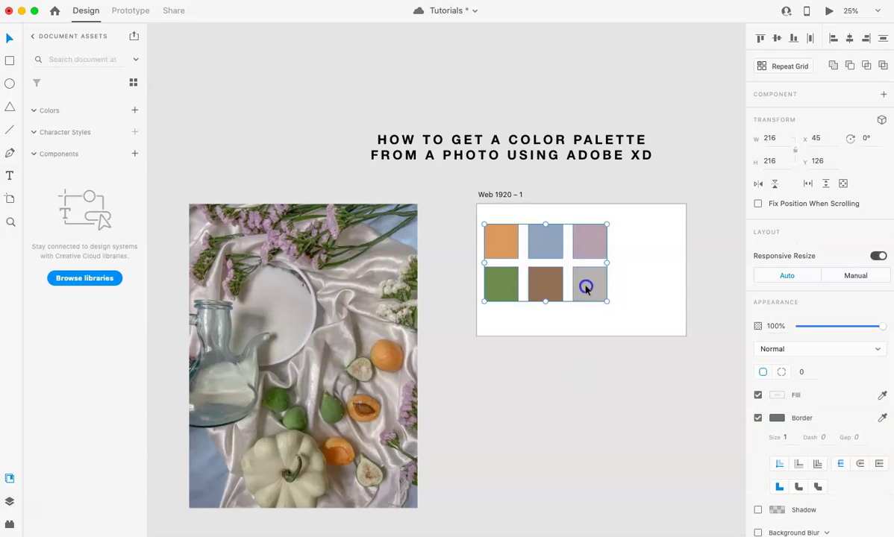
{"action": "left_click_drag", "start_coordinate": [586, 285], "coordinate": [618, 295]}
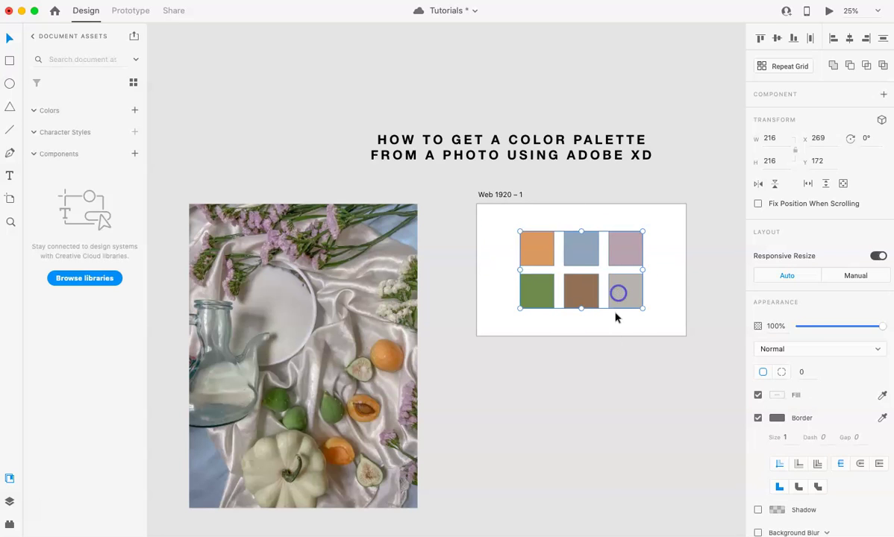
{"action": "left_click", "coordinate": [606, 370]}
{"action": "scroll", "coordinate": [606, 371], "scroll_direction": "down", "scroll_amount": 3}
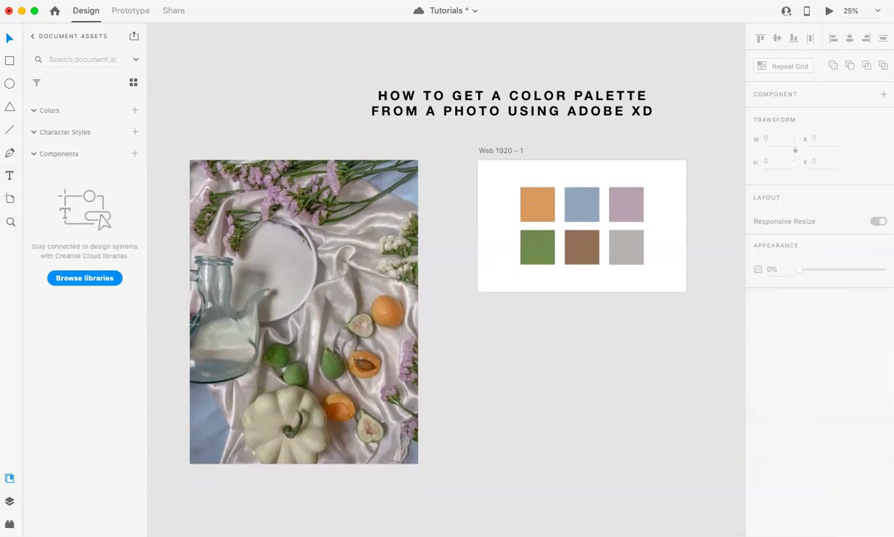
- Bring the grape photo from Downloads onto the canvas, sized to fit below the still-life
{"action": "left_click", "coordinate": [653, 531]}
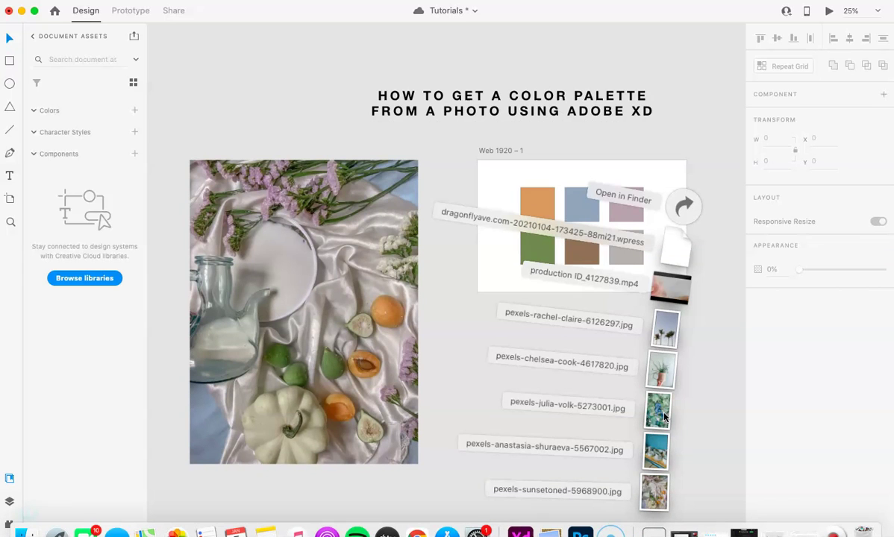
{"action": "left_click_drag", "start_coordinate": [664, 416], "coordinate": [394, 366]}
{"action": "scroll", "coordinate": [565, 410], "scroll_direction": "down", "scroll_amount": 8}
{"action": "key", "text": "super+minus"}
{"action": "left_click_drag", "start_coordinate": [323, 443], "coordinate": [371, 409]}
{"action": "left_click_drag", "start_coordinate": [405, 289], "coordinate": [376, 348]}
{"action": "left_click_drag", "start_coordinate": [416, 430], "coordinate": [433, 455]}
- Duplicate the palette artboard as Web 1920 – 2 and place it beside the grape photo
{"action": "left_click", "coordinate": [458, 184]}
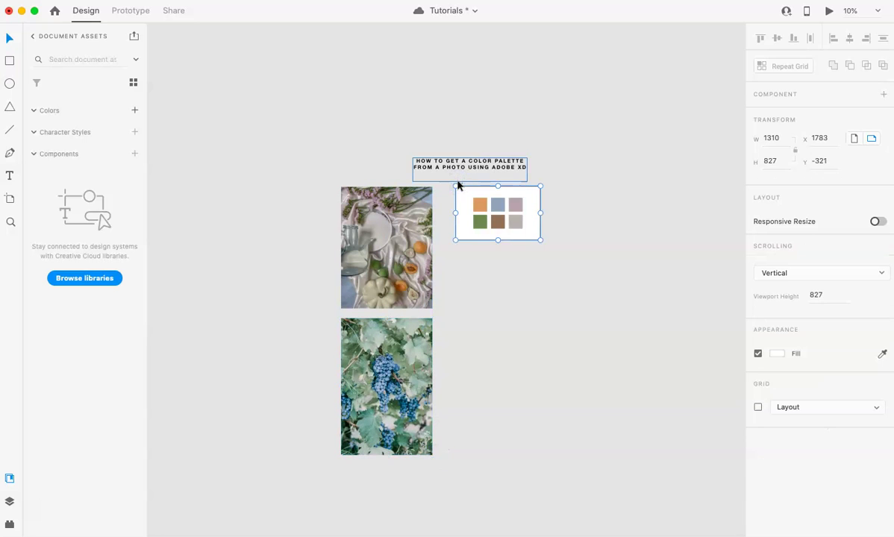
{"action": "key", "text": "super+d"}
{"action": "left_click_drag", "start_coordinate": [548, 188], "coordinate": [457, 316]}
- Sample light blue, dark teal and sage from the grape photo into the copy's top row
{"action": "scroll", "coordinate": [457, 317], "scroll_direction": "up", "scroll_amount": 3}
{"action": "scroll", "coordinate": [456, 316], "scroll_direction": "down", "scroll_amount": 3}
{"action": "scroll", "coordinate": [456, 315], "scroll_direction": "left", "scroll_amount": 2}
{"action": "left_click", "coordinate": [608, 214]}
{"action": "left_click", "coordinate": [881, 395]}
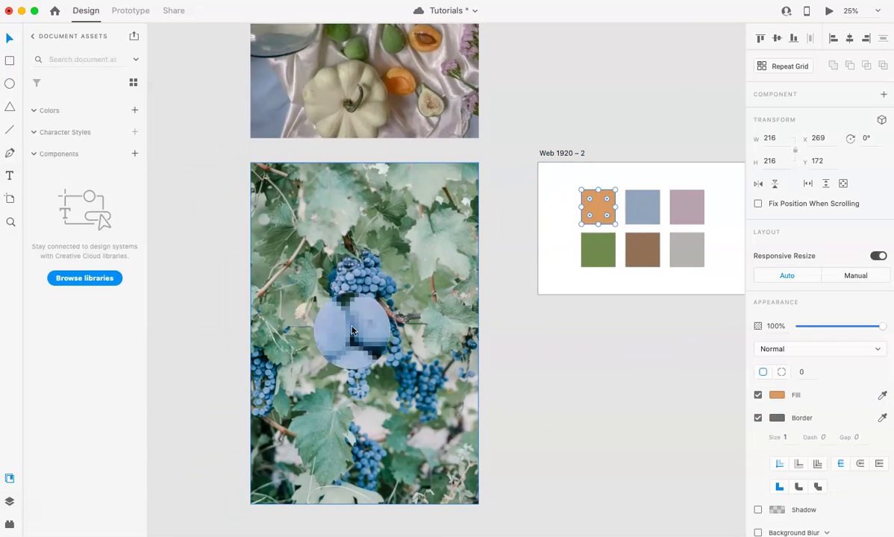
{"action": "left_click", "coordinate": [357, 326]}
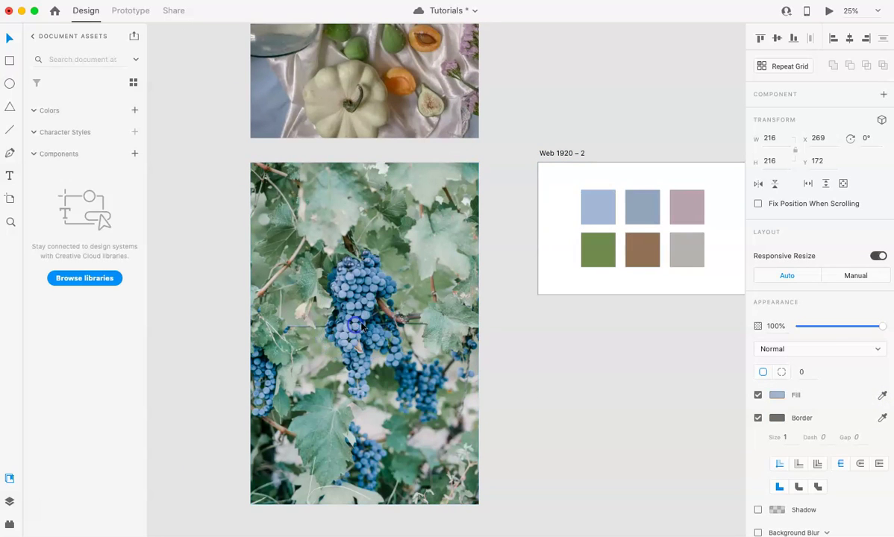
{"action": "left_click", "coordinate": [641, 209]}
{"action": "left_click", "coordinate": [881, 395]}
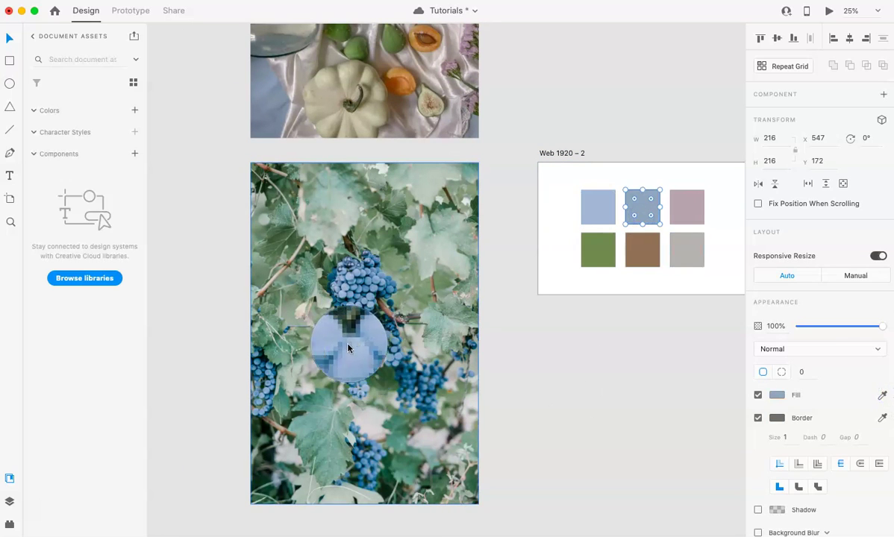
{"action": "left_click", "coordinate": [328, 297]}
{"action": "left_click", "coordinate": [686, 219]}
{"action": "left_click", "coordinate": [881, 395]}
{"action": "left_click", "coordinate": [428, 258]}
- Fill the copy's bottom row with dark green, pinkish tan and light grey from the grapes
{"action": "left_click", "coordinate": [597, 249]}
{"action": "left_click", "coordinate": [881, 395]}
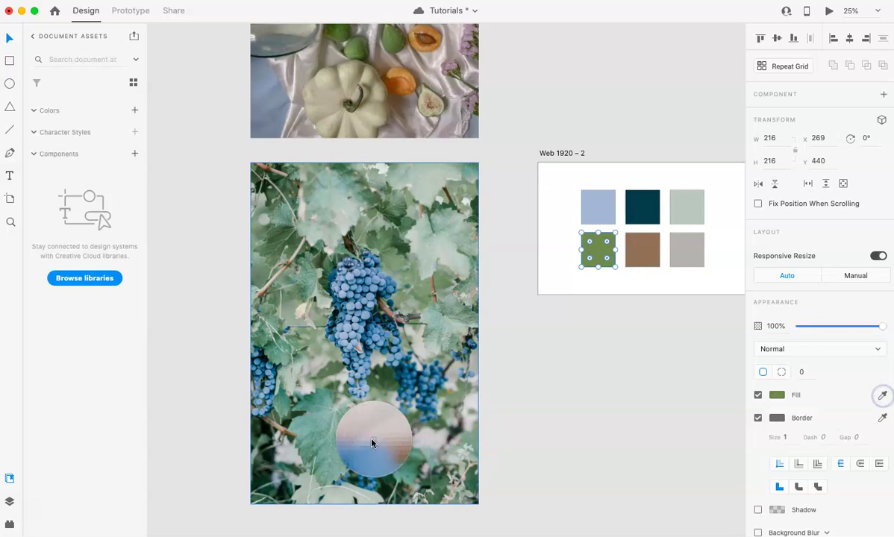
{"action": "left_click", "coordinate": [301, 414]}
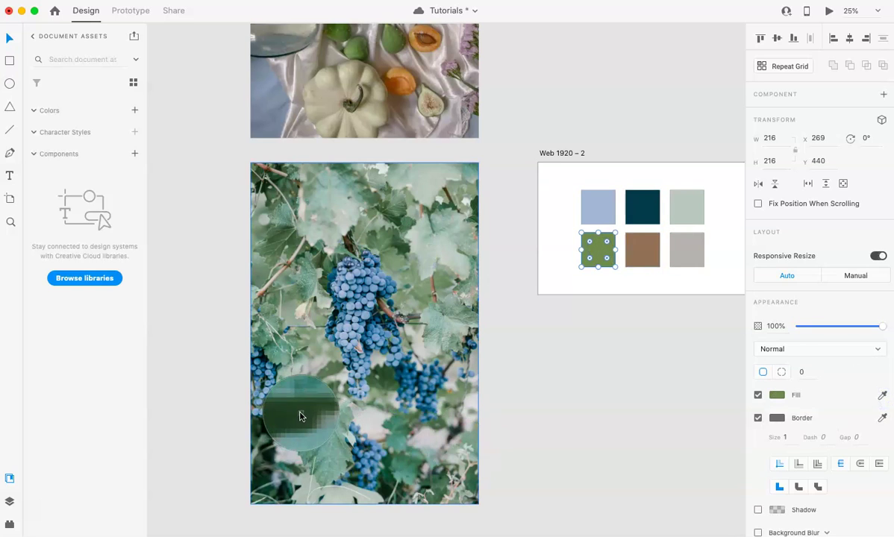
{"action": "left_click", "coordinate": [645, 258]}
{"action": "left_click", "coordinate": [882, 396]}
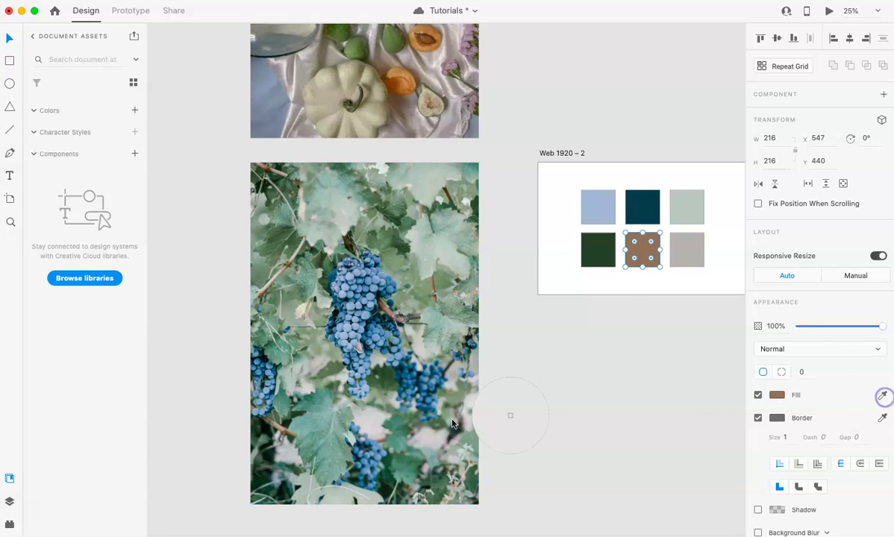
{"action": "left_click", "coordinate": [280, 432]}
{"action": "left_click", "coordinate": [683, 252]}
{"action": "left_click", "coordinate": [882, 396]}
{"action": "left_click", "coordinate": [365, 422]}
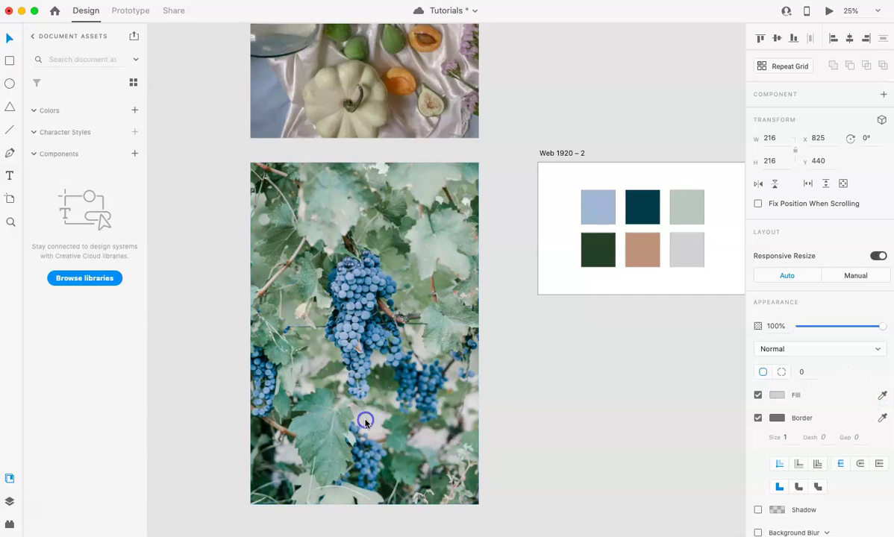
{"action": "left_click", "coordinate": [500, 367]}
{"action": "key", "text": "super+minus"}
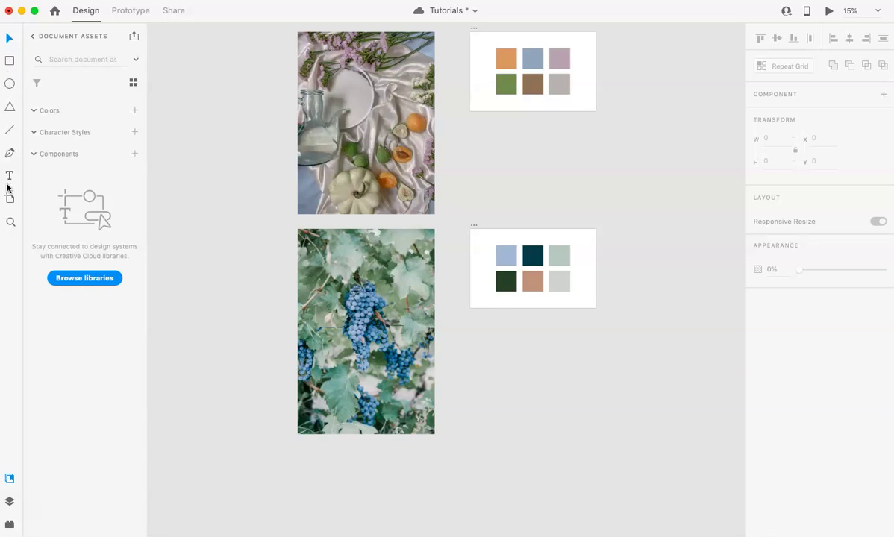
- Save the Tutorials document with Cmd+S, with both photos and palettes in view
{"action": "scroll", "coordinate": [270, 197], "scroll_direction": "up", "scroll_amount": 5}
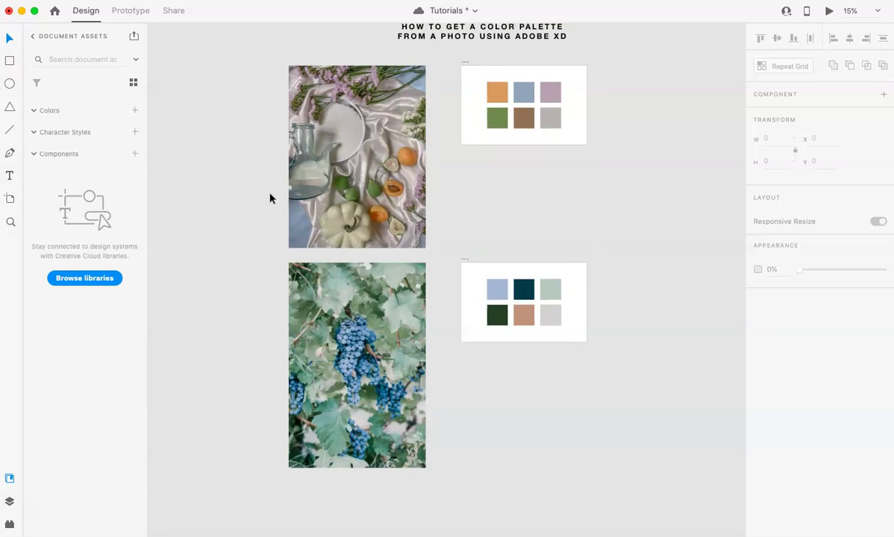
{"action": "key", "text": "super+s"}
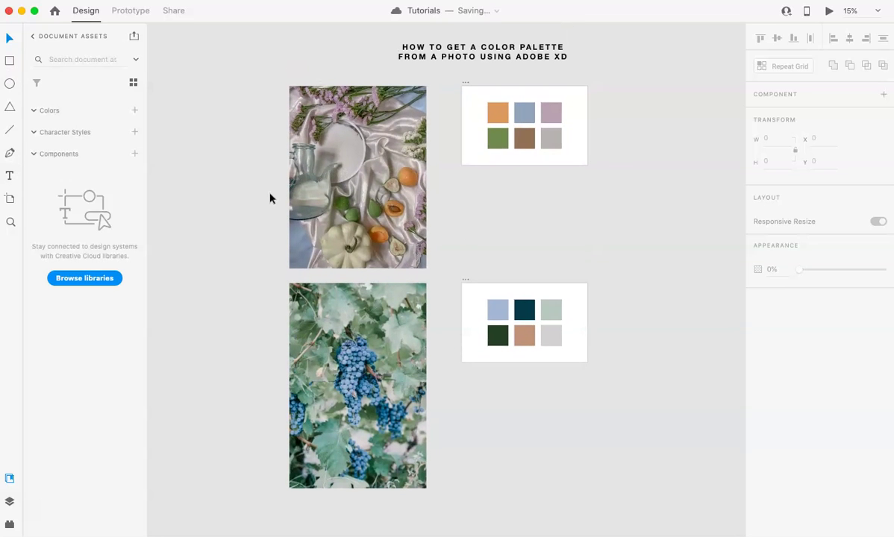
{"action": "scroll", "coordinate": [269, 198], "scroll_direction": "up", "scroll_amount": 3}
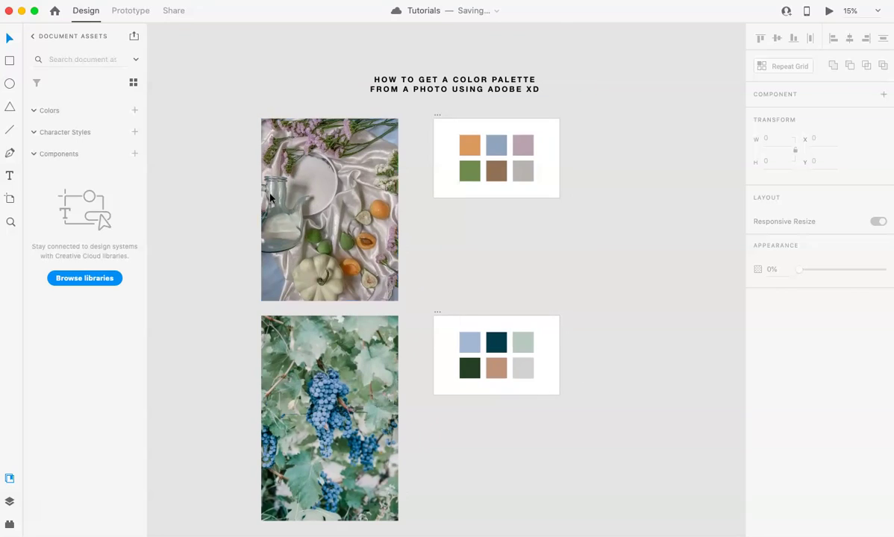